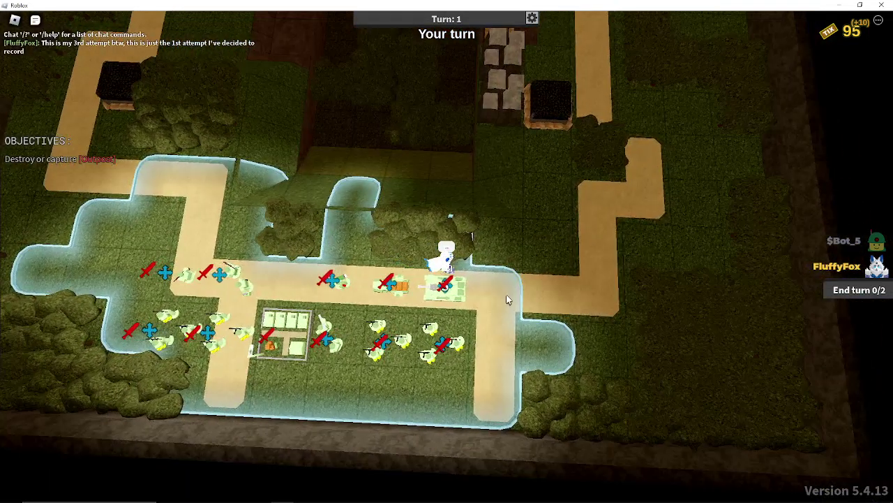
Drive the battle tank further along the road and bring the supply truck beside it
left_click(435, 288)
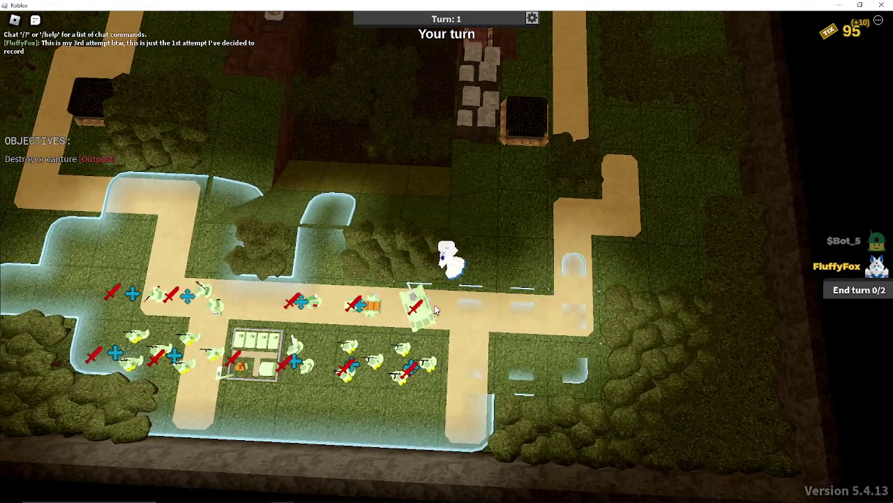
left_click(386, 309)
left_click(549, 316)
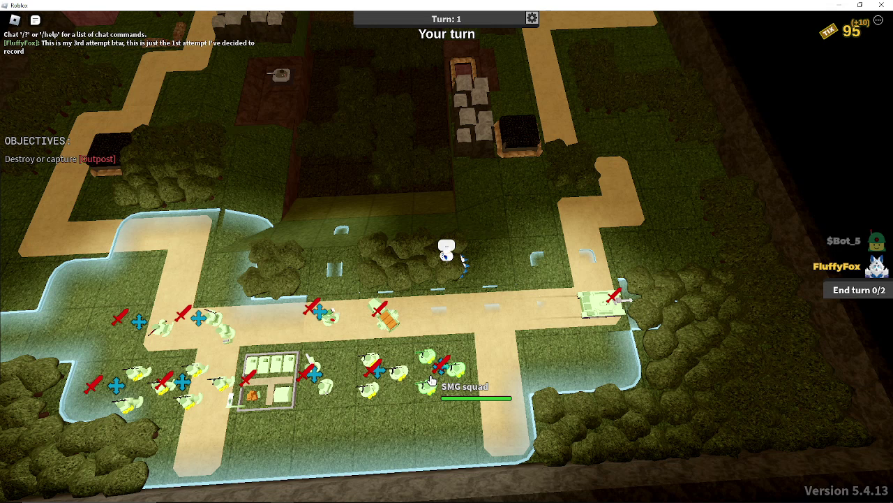
Advance two SMG squads and move the flame launcher along the road, then clear the selection
left_click(433, 370)
left_click(558, 363)
left_click(353, 320)
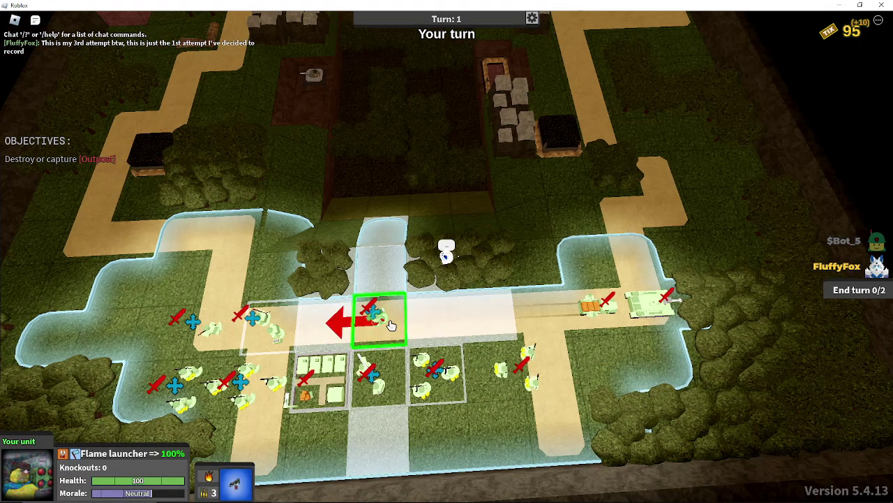
left_click(486, 322)
left_click(432, 370)
left_click(551, 366)
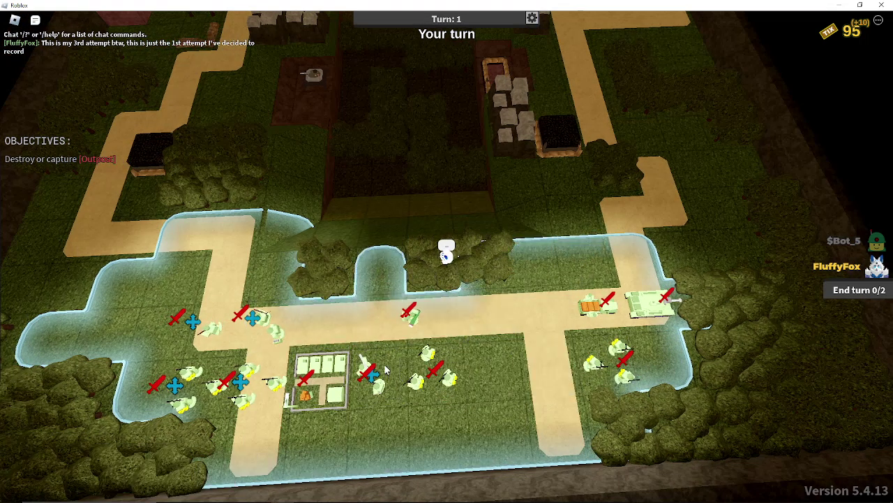
right_click(459, 364)
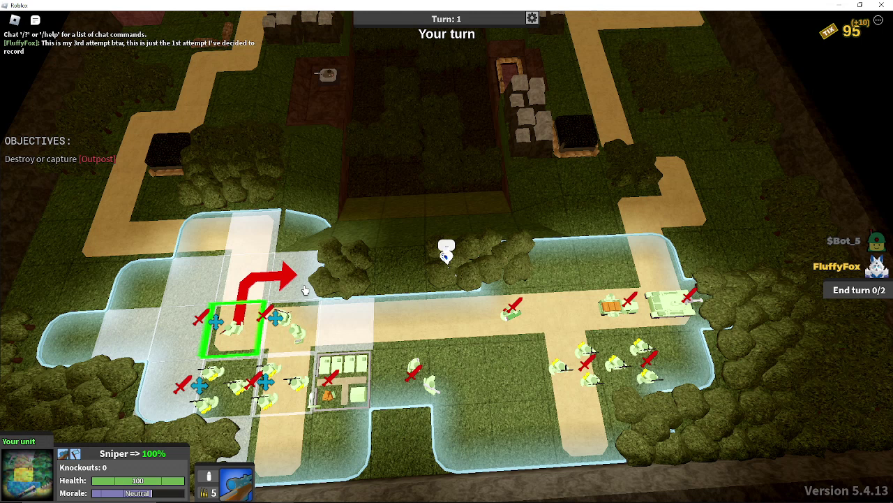
Move the sniper up past the trees and select the far-left SMG squad
left_click(275, 318)
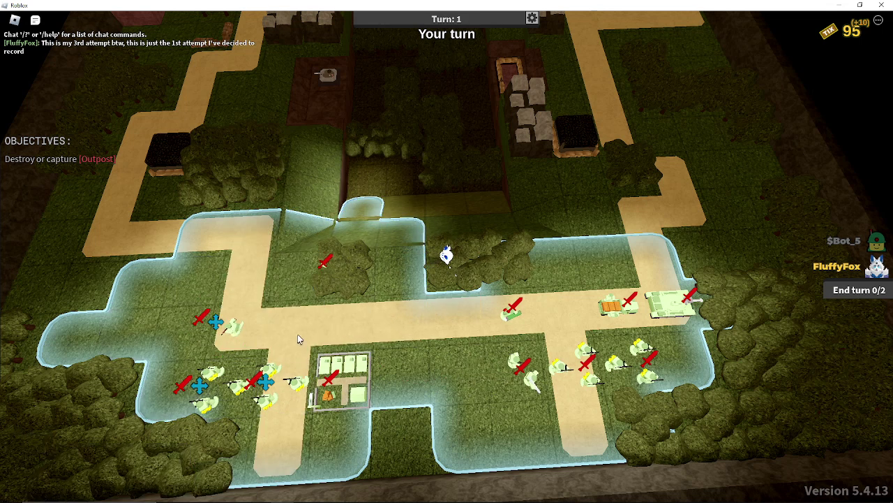
left_click(342, 321)
left_click(302, 394)
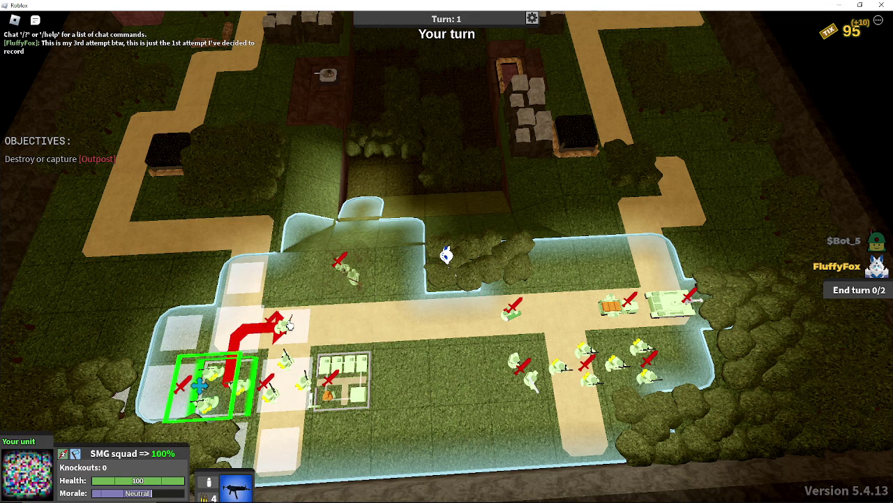
Buy a 30-TIX unit at the outpost, place it, and end turn 1
left_click(307, 457)
key("Escape")
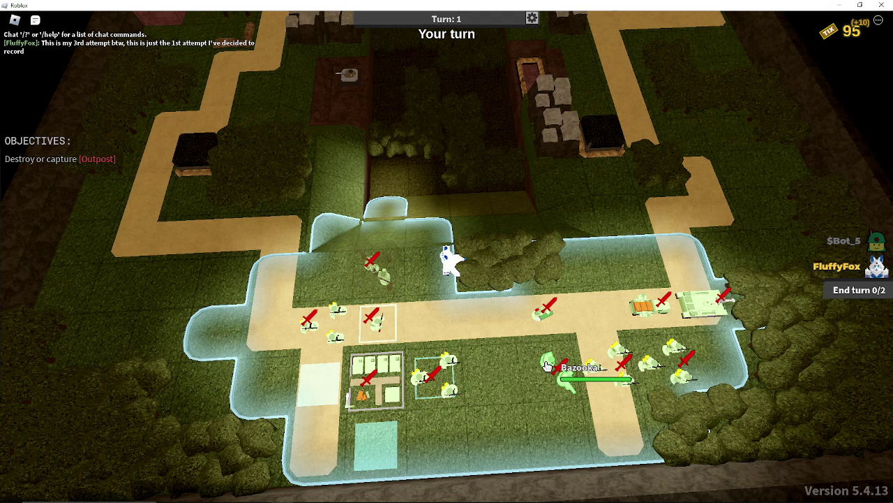
left_click(328, 382)
left_click(859, 289)
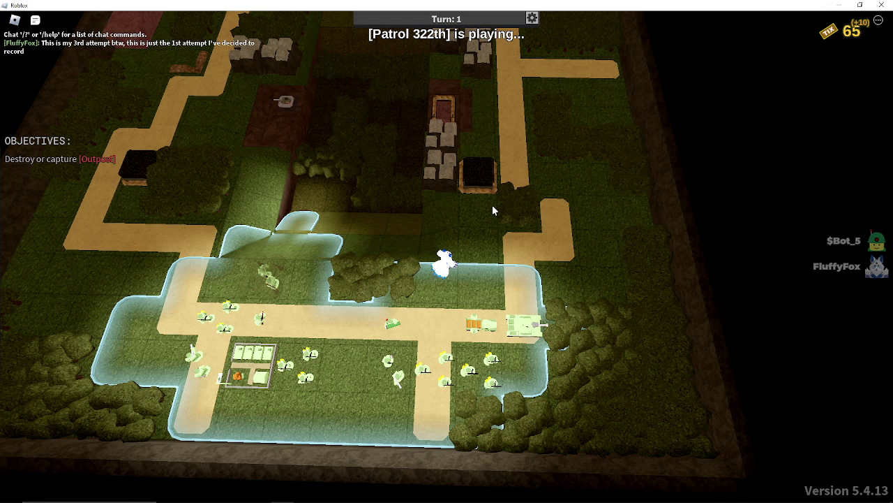
Drive the battle tank up the side road and park the supply truck next to it
left_click_drag(492, 204, 539, 240)
scroll(539, 240, "down", 2)
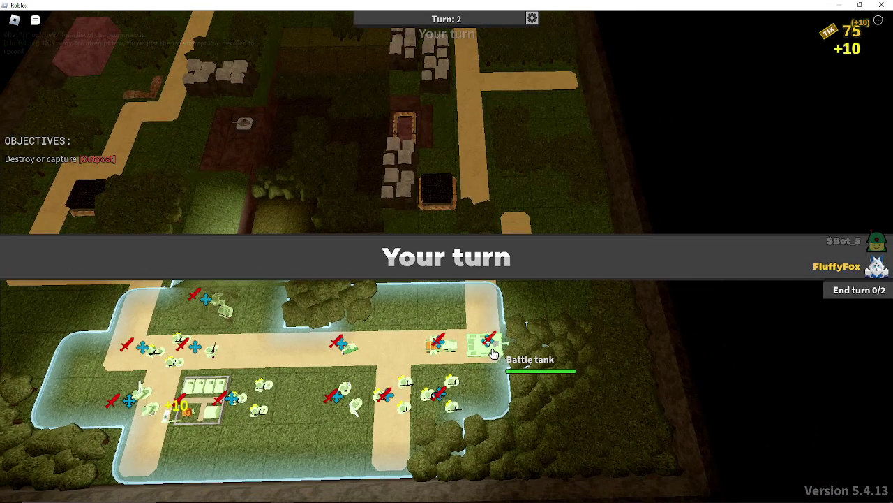
left_click(489, 357)
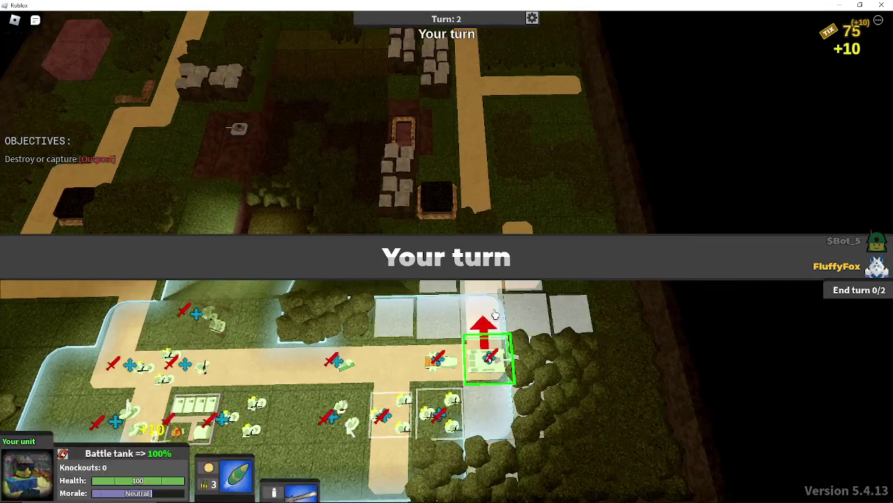
scroll(498, 316, "up", 3)
left_click(516, 314)
scroll(516, 314, "down", 3)
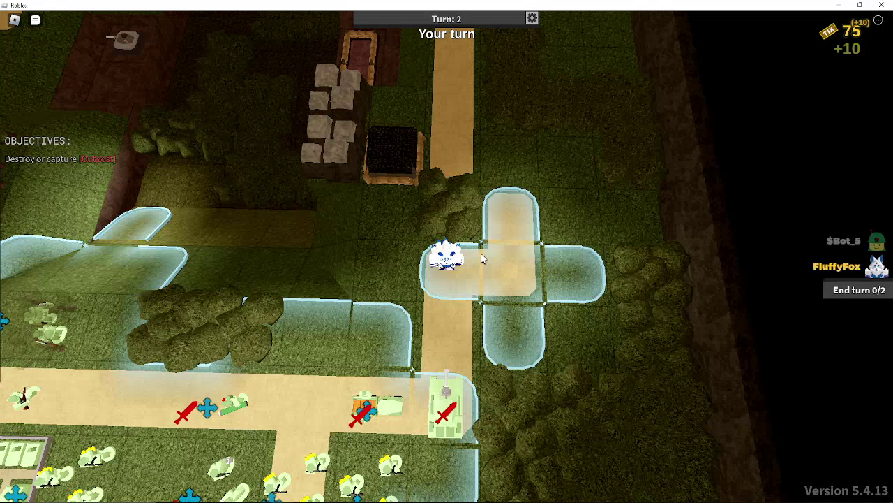
left_click(390, 415)
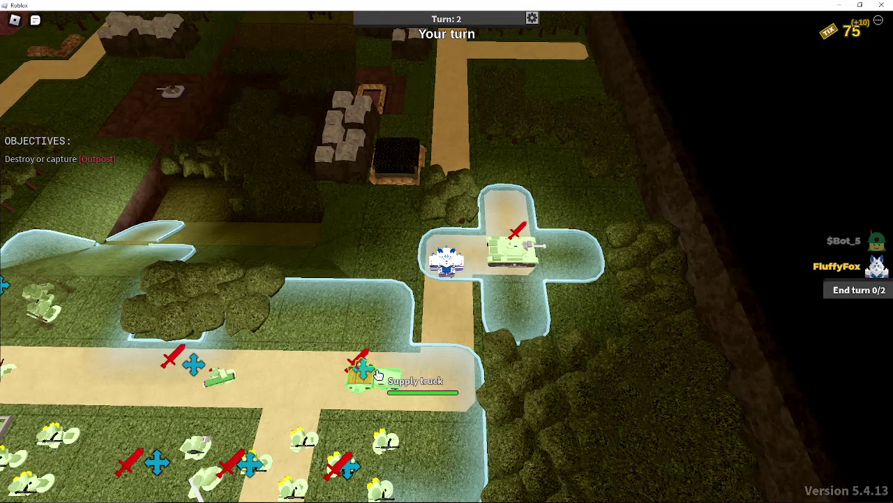
scroll(446, 314, "up", 3)
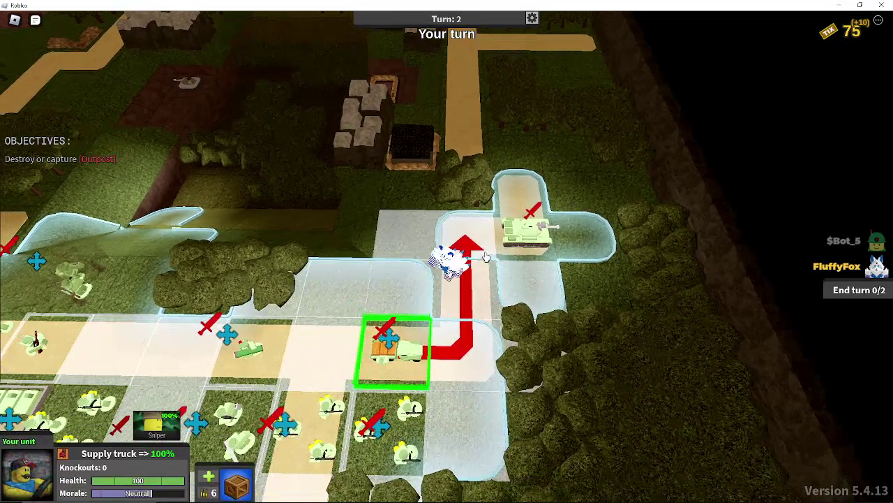
left_click(528, 295)
scroll(527, 295, "down", 3)
scroll(488, 314, "up", 3)
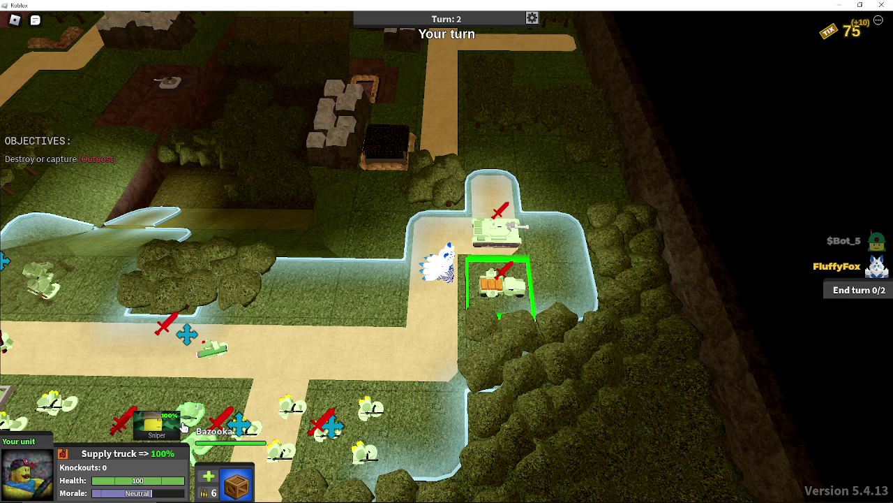
Check the supply truck, SMG squads, flame launcher, bazooka and sniper one by one
left_click(508, 295)
scroll(488, 300, "down", 3)
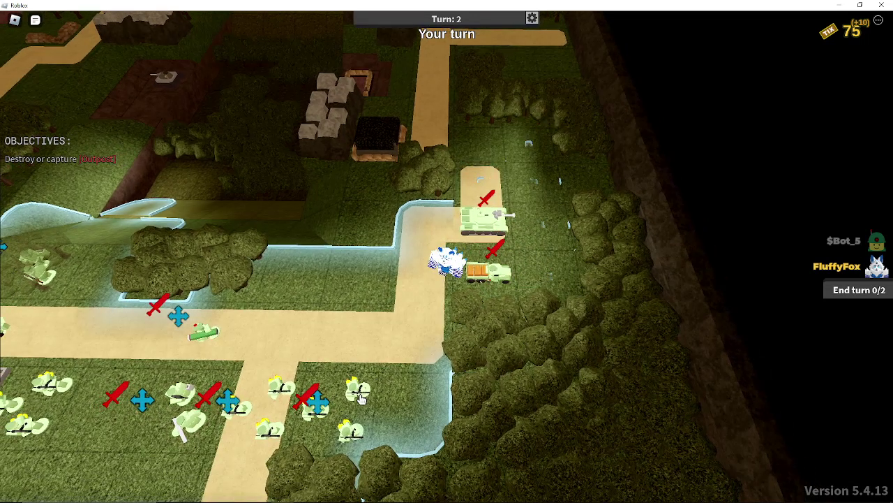
left_click(363, 419)
scroll(447, 314, "up", 3)
scroll(453, 309, "down", 3)
left_click(272, 293)
left_click(349, 349)
scroll(419, 342, "up", 3)
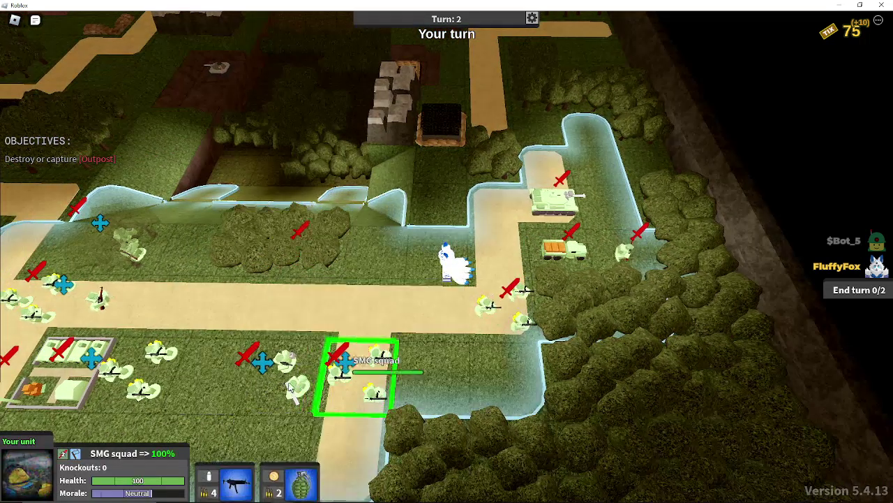
left_click(290, 387)
scroll(447, 314, "down", 3)
left_click(209, 356)
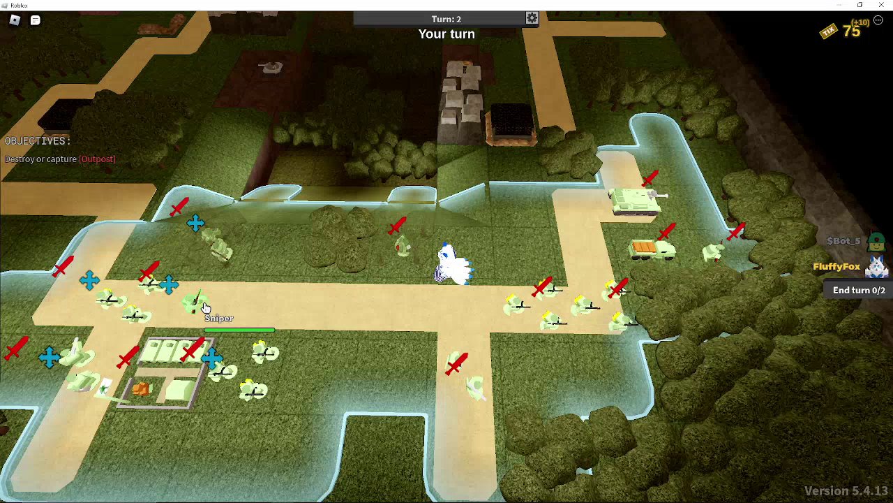
scroll(379, 294, "up", 3)
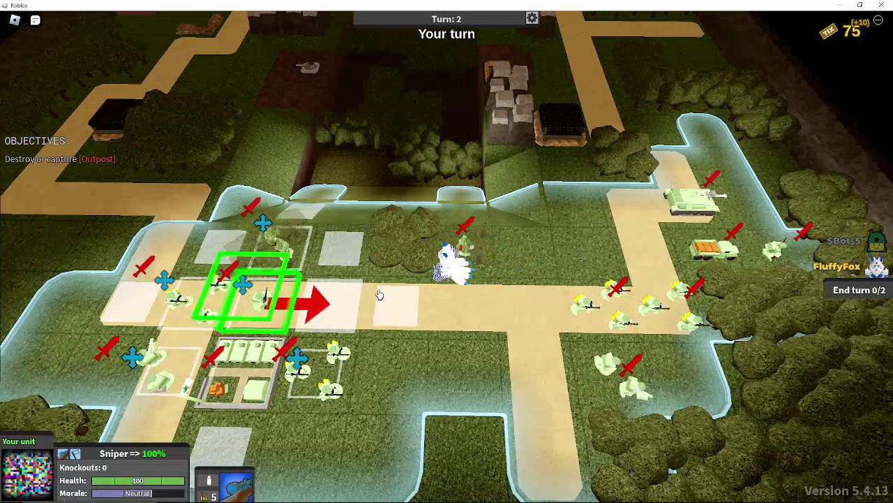
scroll(379, 295, "down", 3)
left_click(335, 376)
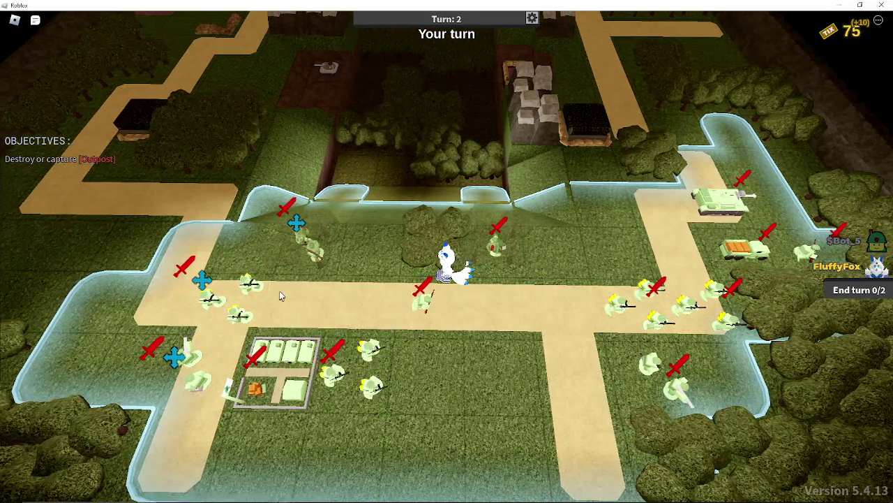
scroll(279, 290, "up", 3)
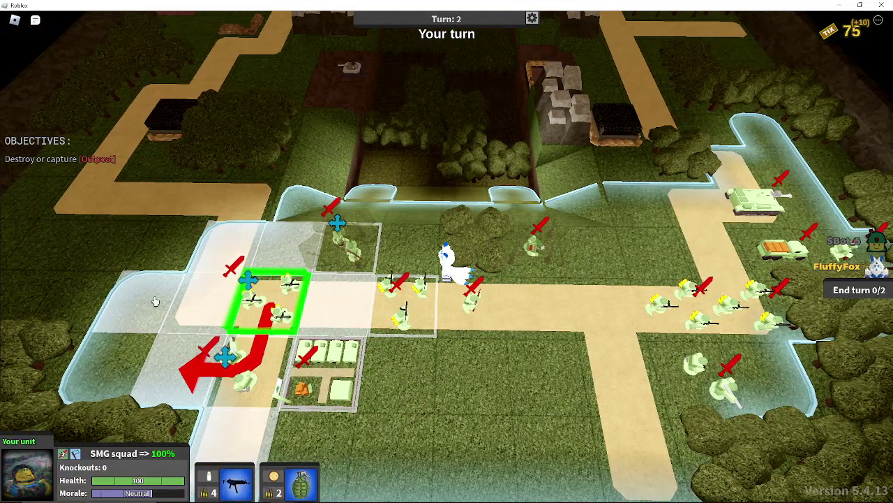
scroll(155, 301, "down", 3)
left_click(230, 363)
Open the Outpost's deployable units and deploy a Flame launcher there
left_click(328, 377)
scroll(427, 321, "up", 3)
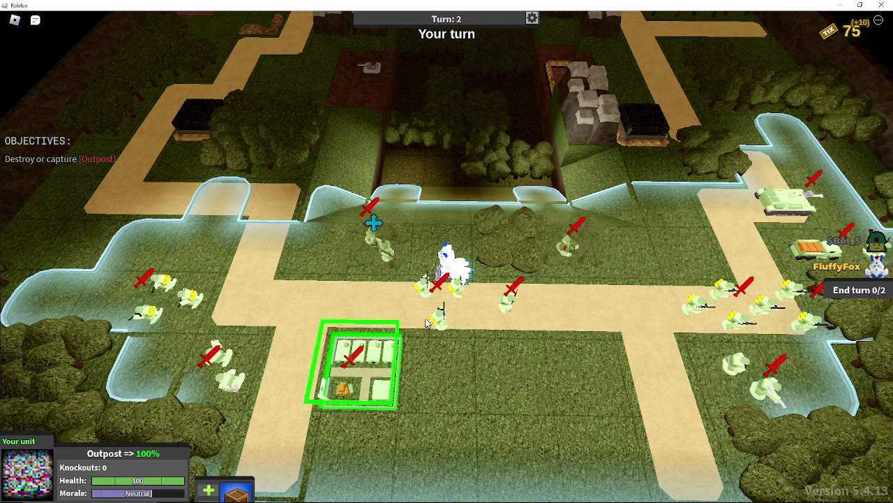
left_click(428, 321)
left_click(302, 478)
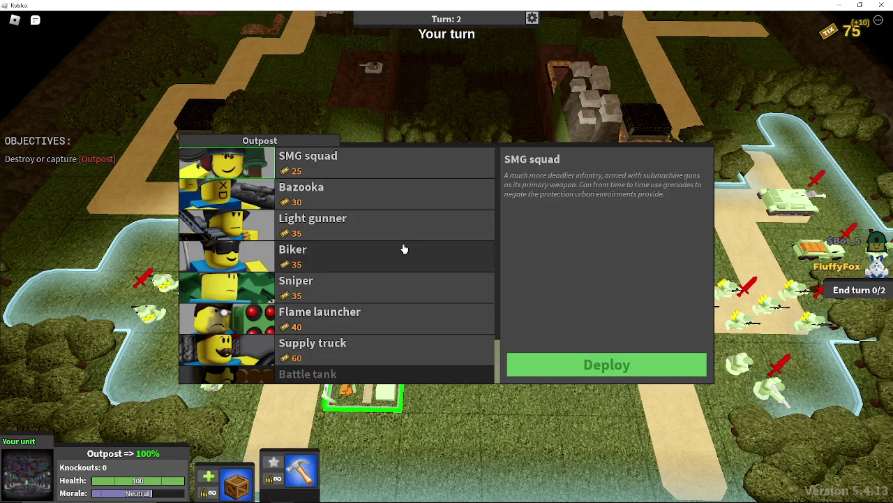
left_click(578, 360)
scroll(447, 279, "down", 3)
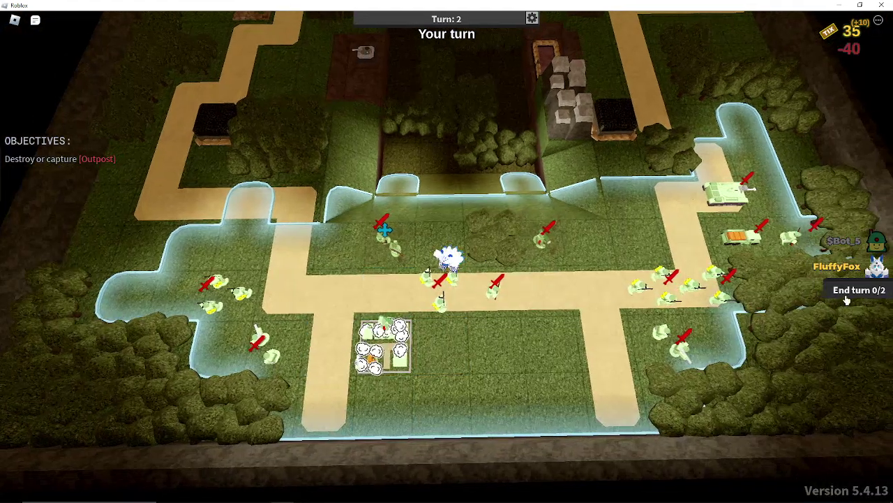
End turn 2 and dismiss the enemy patrol's three dialogue messages
left_click(846, 298)
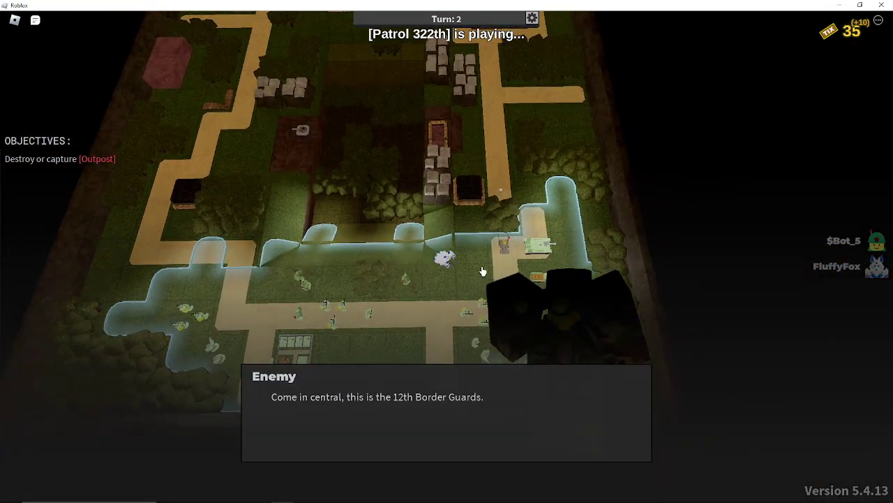
left_click(484, 241)
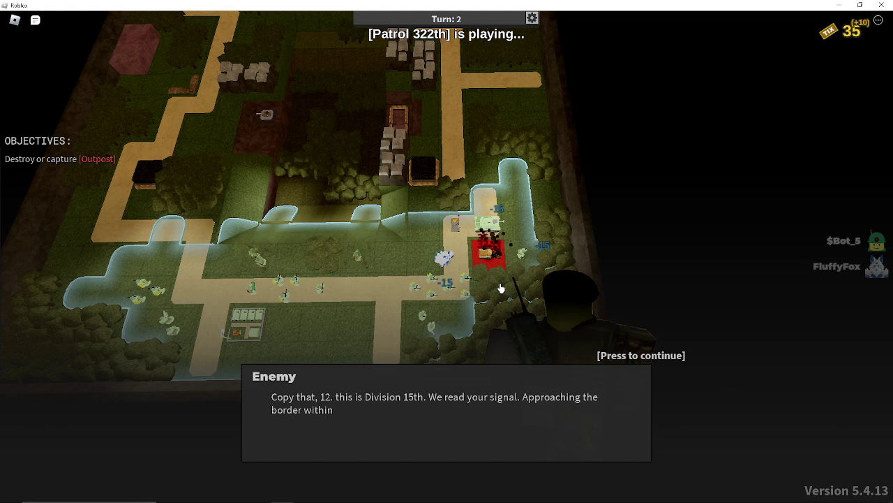
left_click(500, 278)
left_click(500, 278)
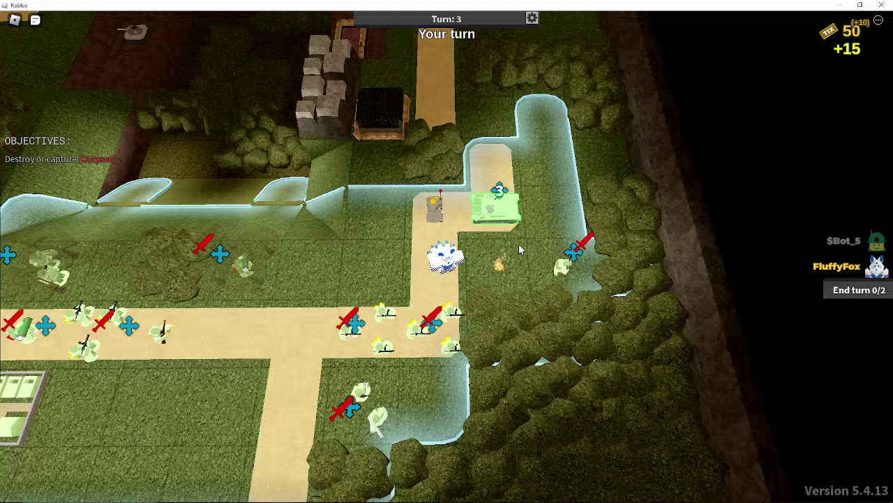
Move the sniper forward and have the SMG squad attack the enemy near its outpost
left_click(577, 270)
left_click(611, 217)
left_click(418, 335)
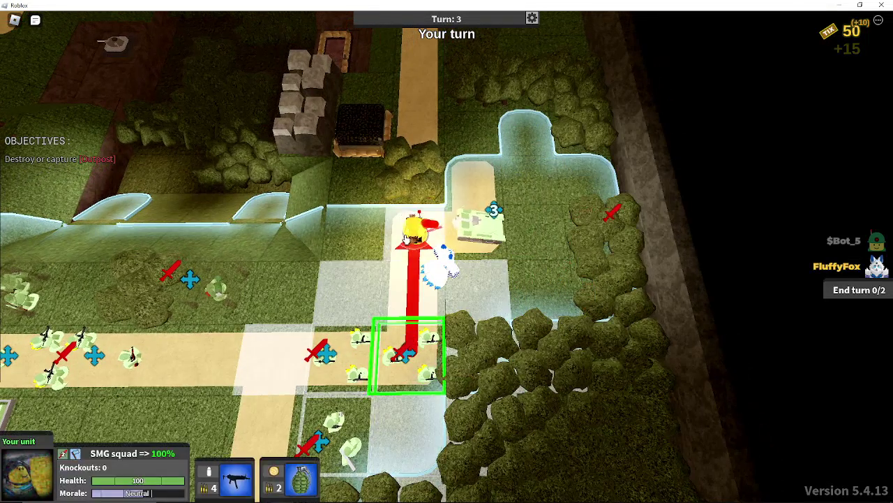
left_click(412, 230)
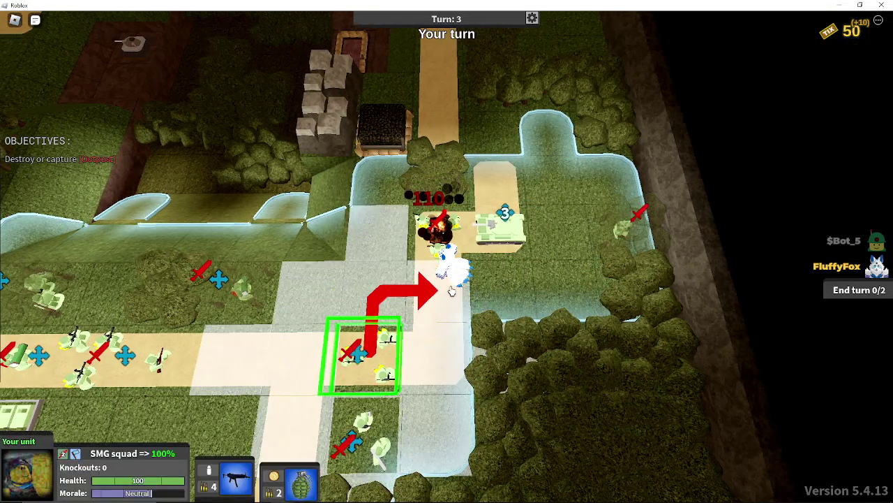
Check the Bazooka, the Flame launcher's movement tiles, and the SMG squad
left_click(418, 352)
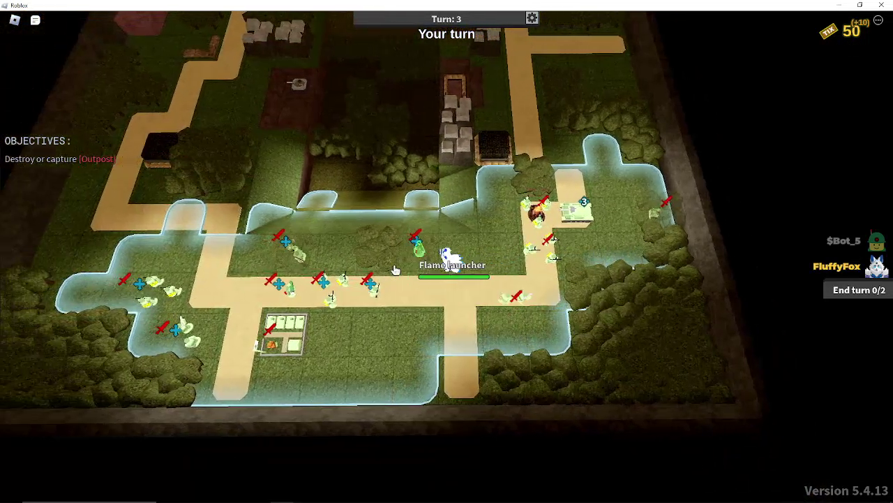
left_click(307, 296)
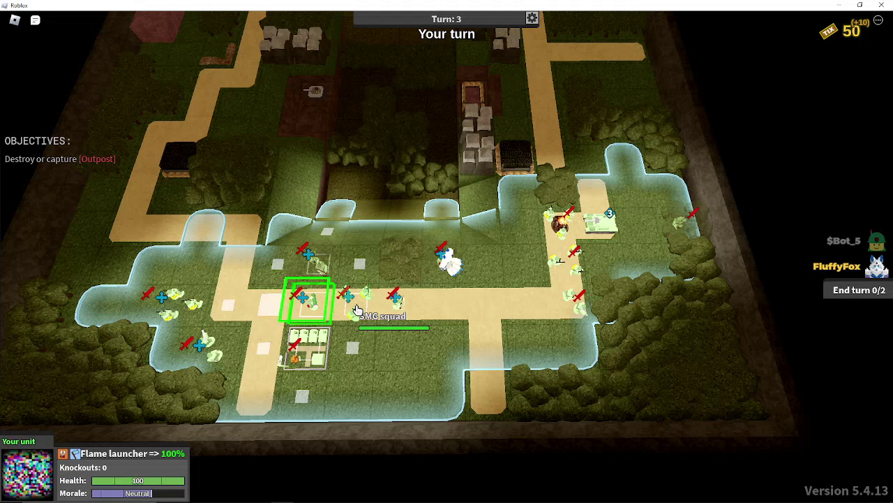
left_click(314, 300)
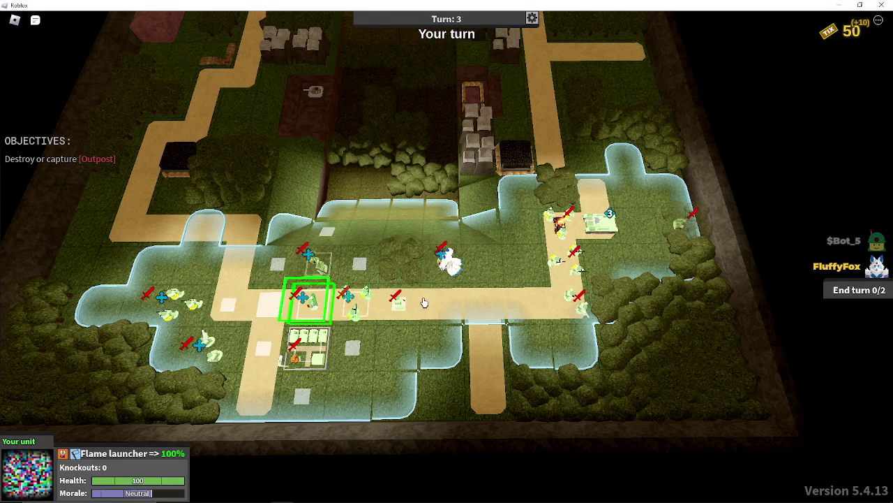
left_click(349, 296)
Buy a Bazooka at the Outpost for 30 money, select the tank, and end turn 3
left_click(314, 349)
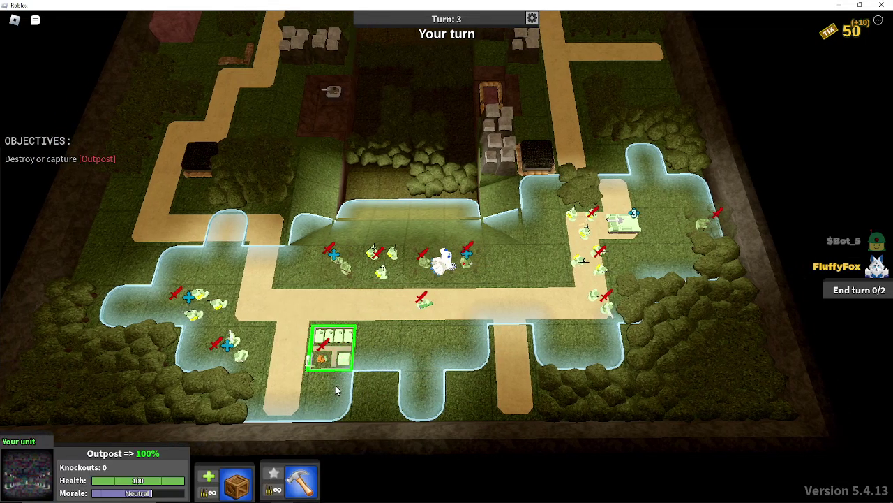
left_click(332, 346)
left_click(552, 361)
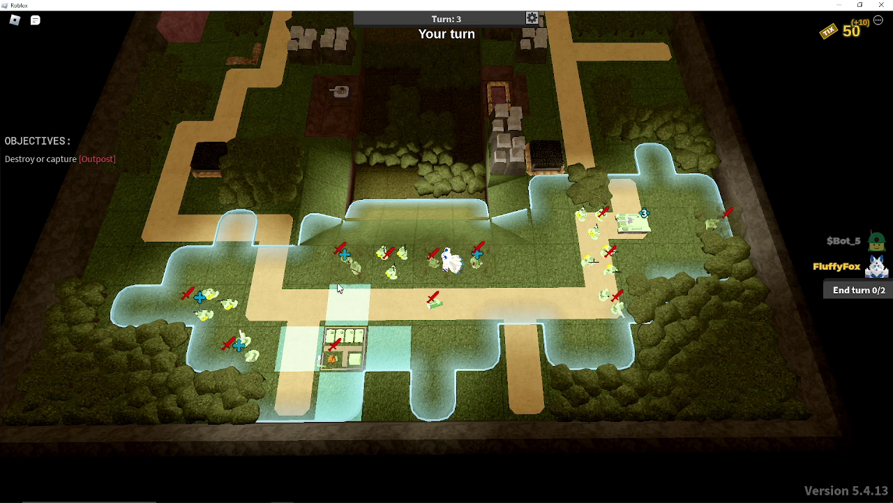
left_click(442, 259)
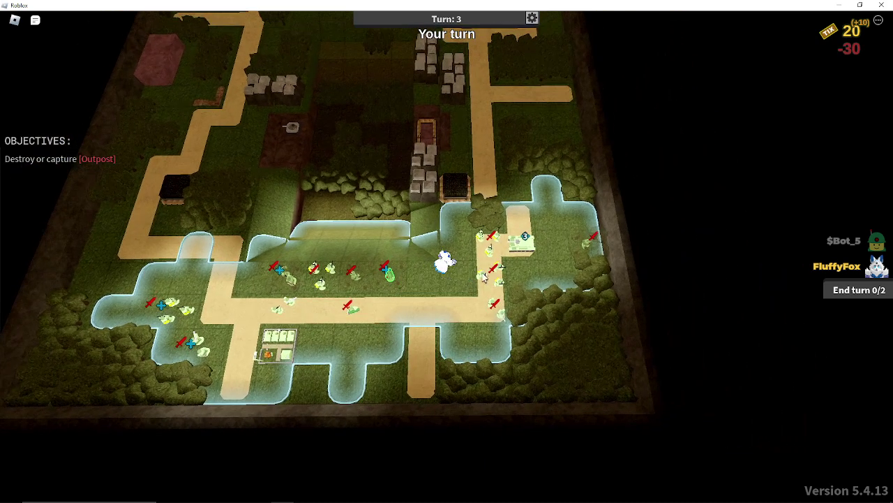
left_click(551, 223)
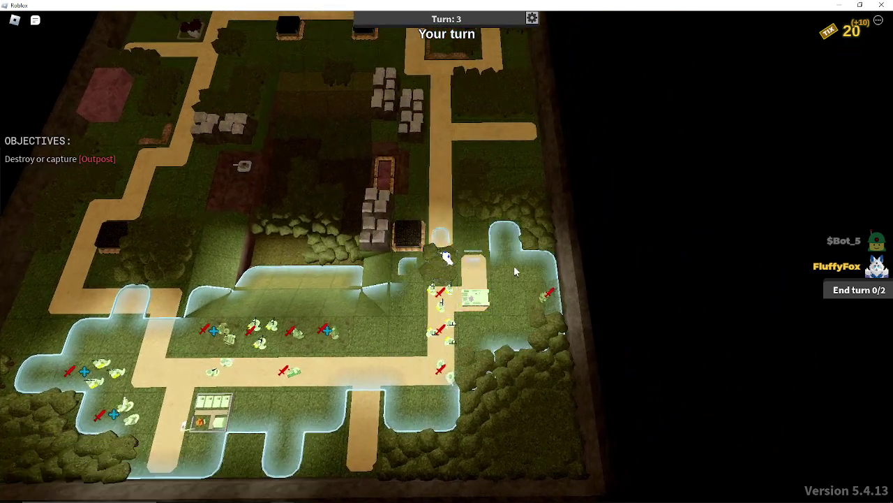
left_click(849, 291)
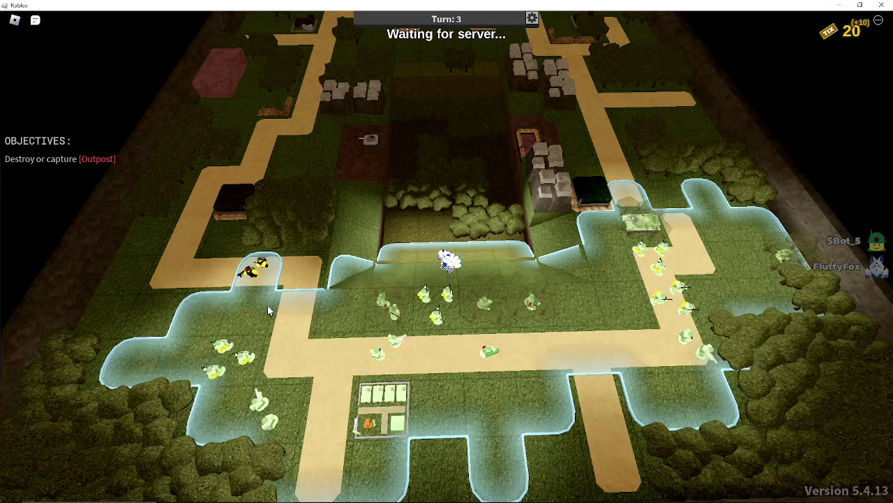
scroll(295, 299, "up", 5)
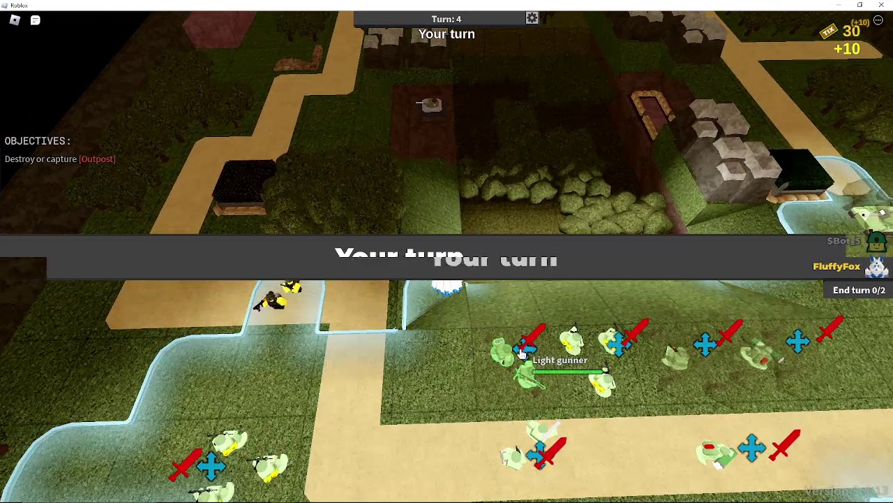
Move the SMG squad up and attack the enemy RPG unit
left_click(524, 353)
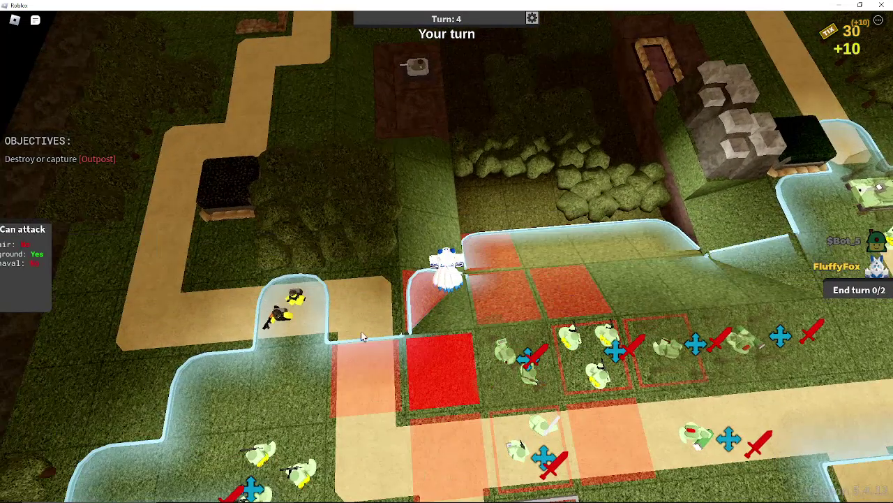
left_click(285, 469)
left_click(293, 391)
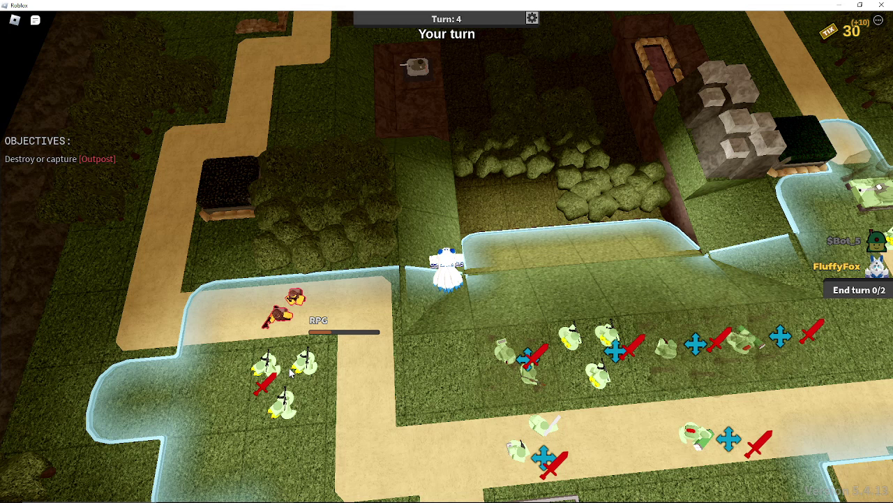
left_click(292, 372)
left_click(286, 311)
scroll(423, 342, "down", 3)
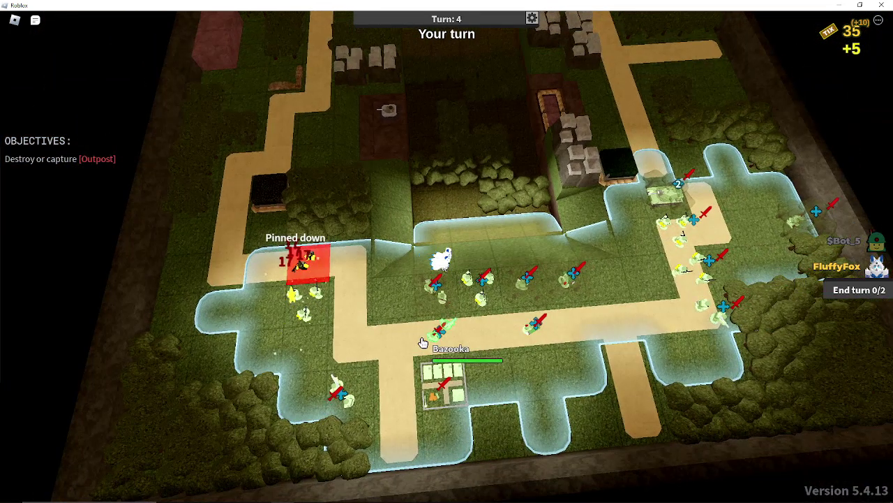
Select the Bazooka and another SMG squad while panning toward the front line
left_click(423, 342)
left_click(293, 387)
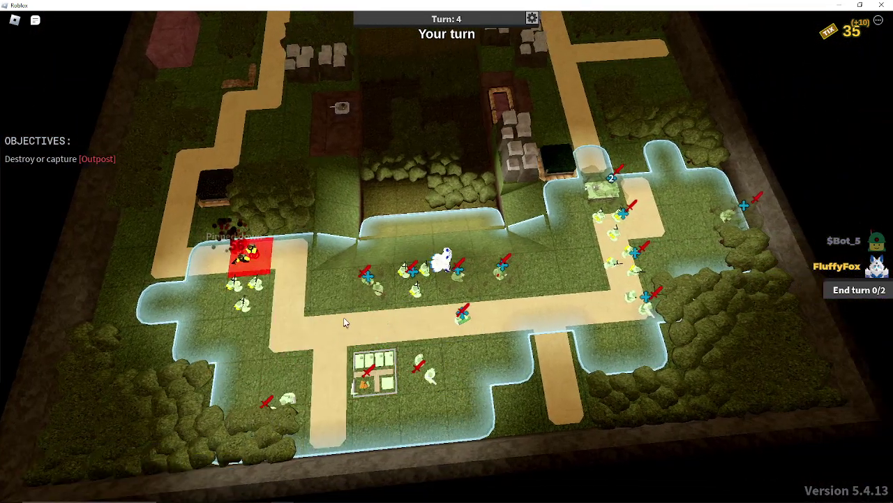
mouse_move(344, 316)
left_mouse_down()
mouse_move(390, 317)
mouse_move(239, 319)
left_mouse_up()
left_click(350, 299)
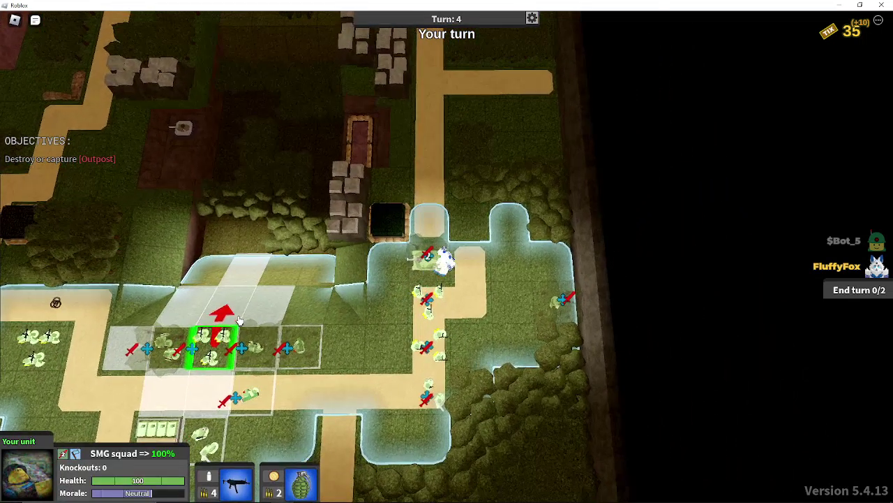
Move the right-flank battle tank forward onto the path
left_click(427, 262)
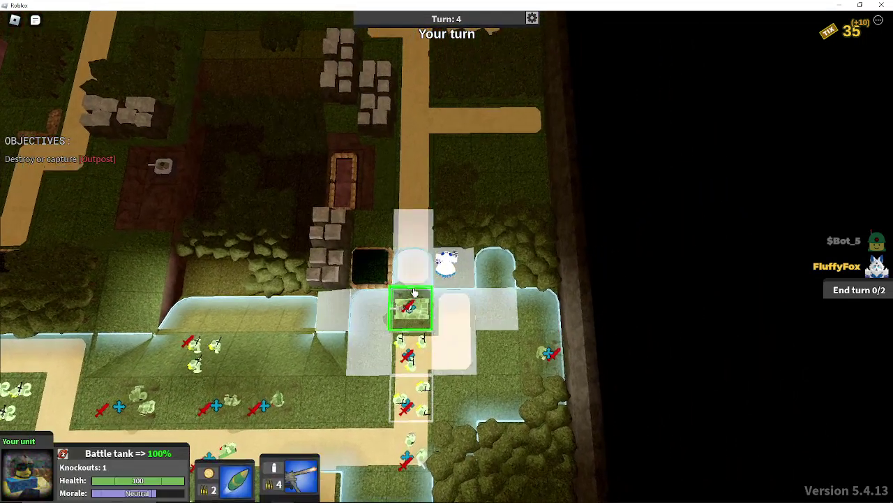
left_click_drag(427, 279, 518, 314)
left_click(403, 303)
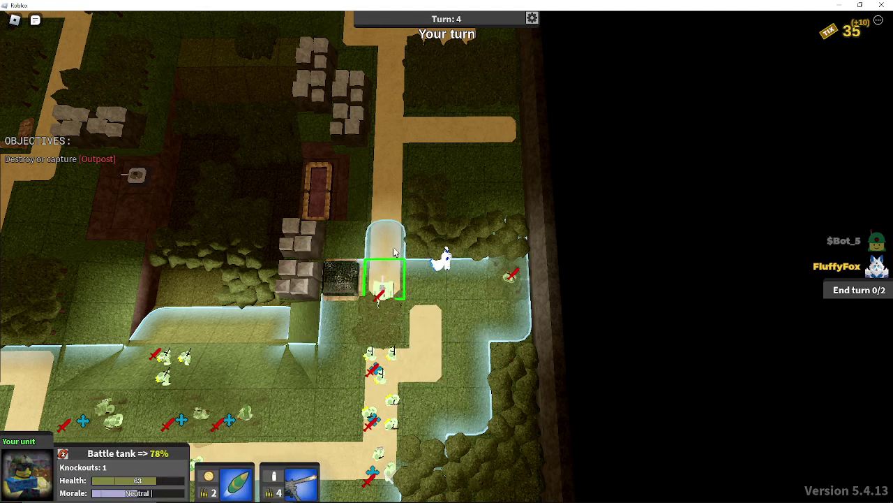
left_click(395, 252)
scroll(394, 279, "up", 5)
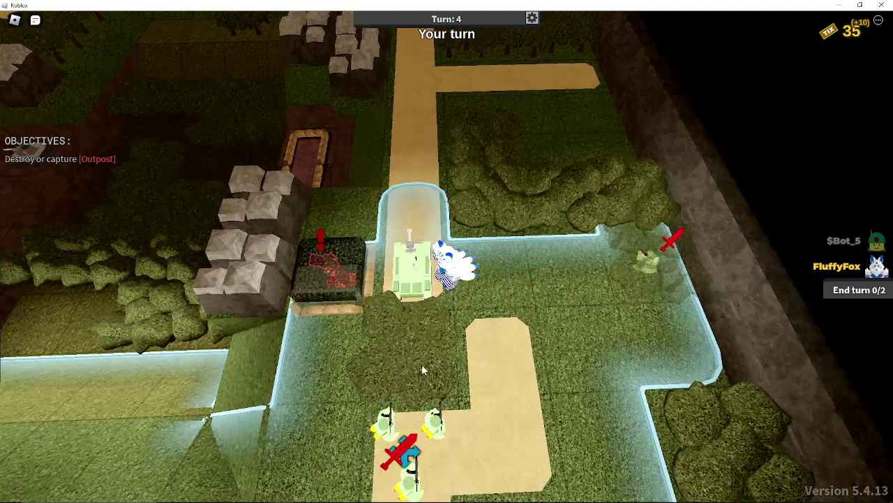
Preview an SMG attack, check nearby units, shift the Flame launcher one tile right, and end turn 4
left_click(412, 437)
mouse_move(334, 265)
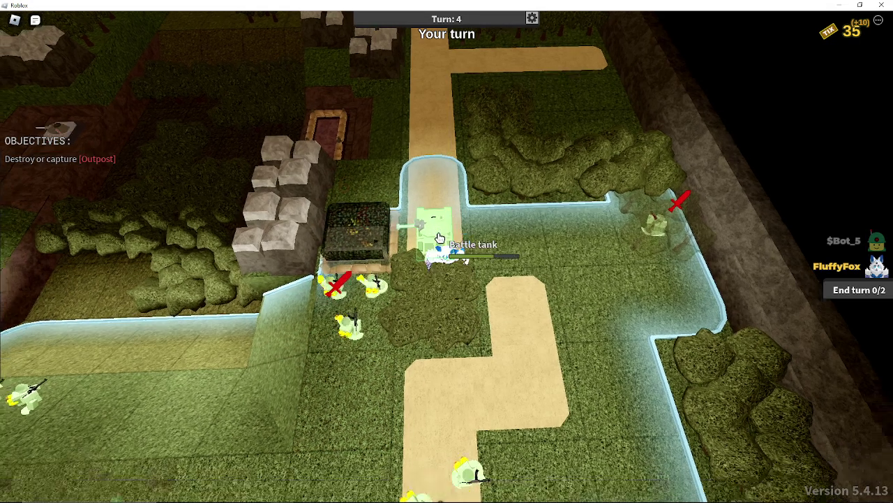
scroll(419, 262, "down", 5)
left_click(461, 293)
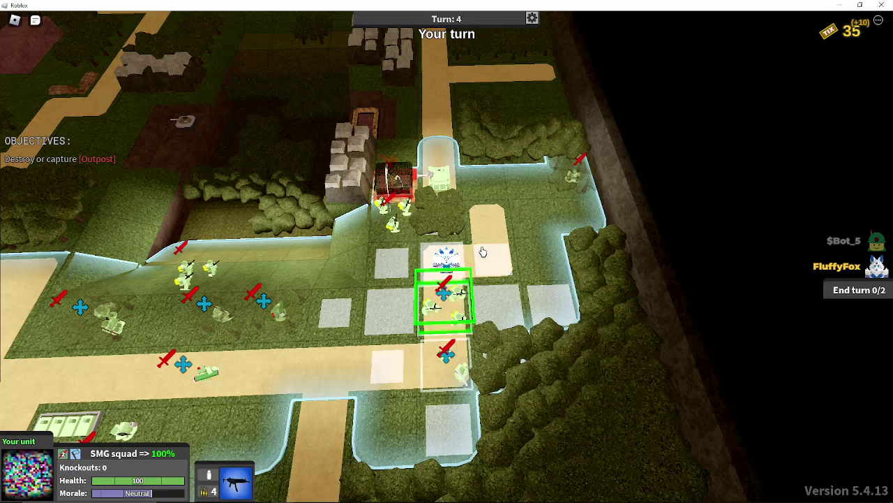
left_click(460, 366)
scroll(447, 279, "down", 5)
left_click(209, 349)
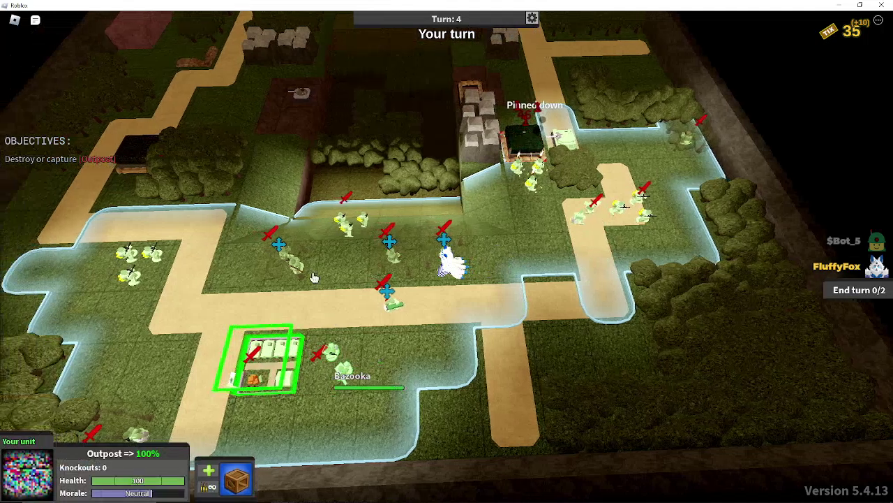
left_click(314, 278)
left_click(473, 301)
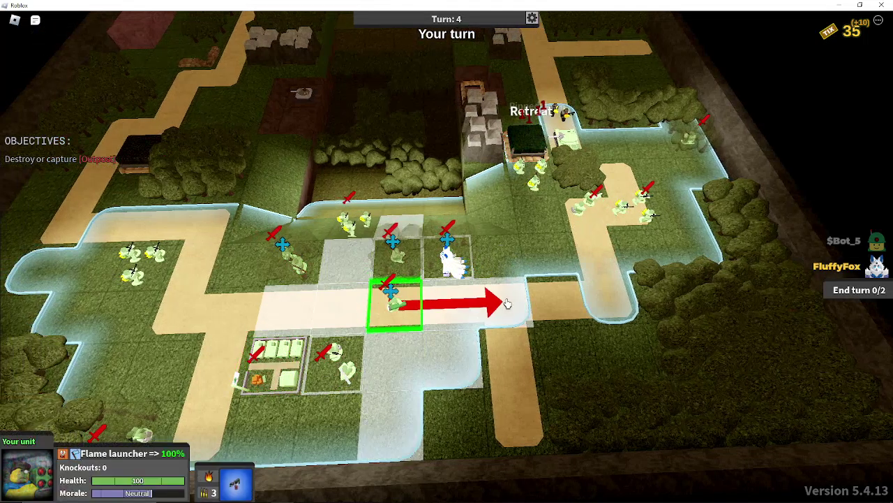
scroll(447, 265, "down", 5)
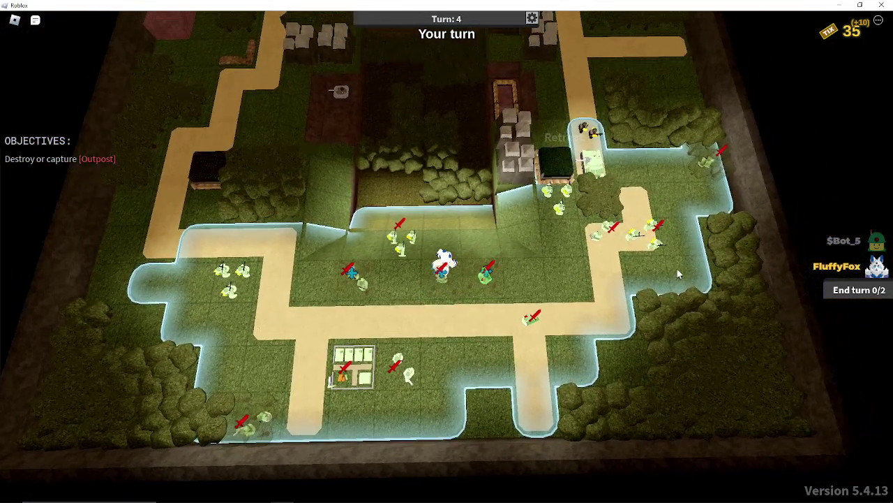
left_click(859, 290)
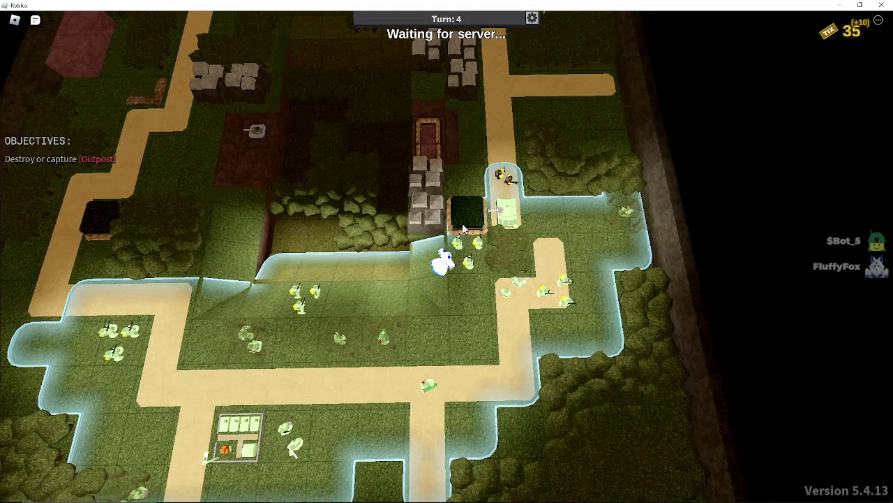
scroll(530, 230, "up", 5)
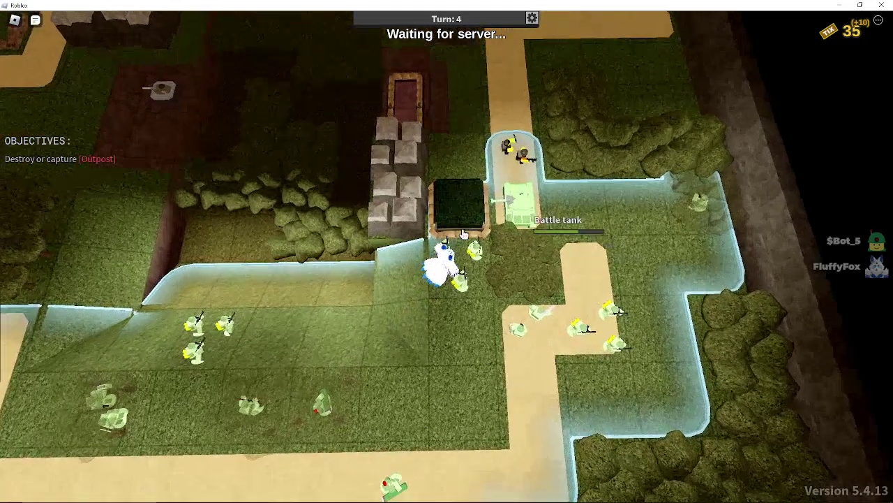
scroll(511, 231, "down", 4)
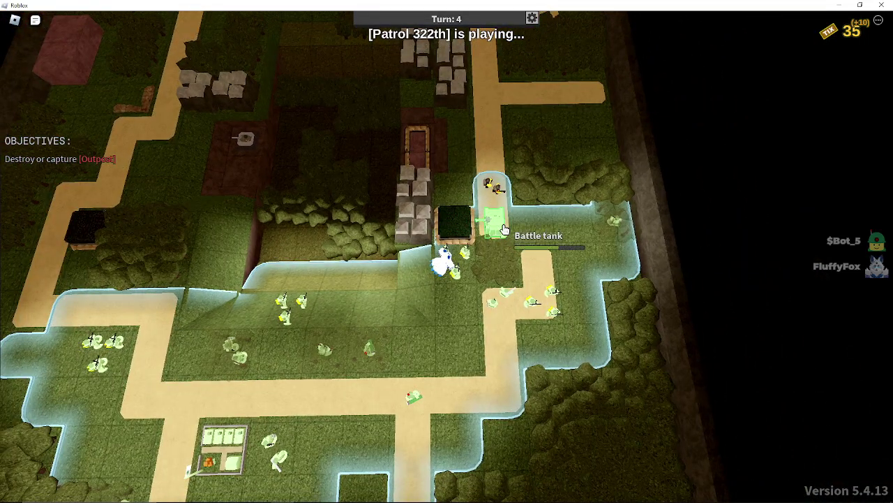
Inspect the battle tank, now at 42 health after the enemy patrol's attack
left_click(505, 229)
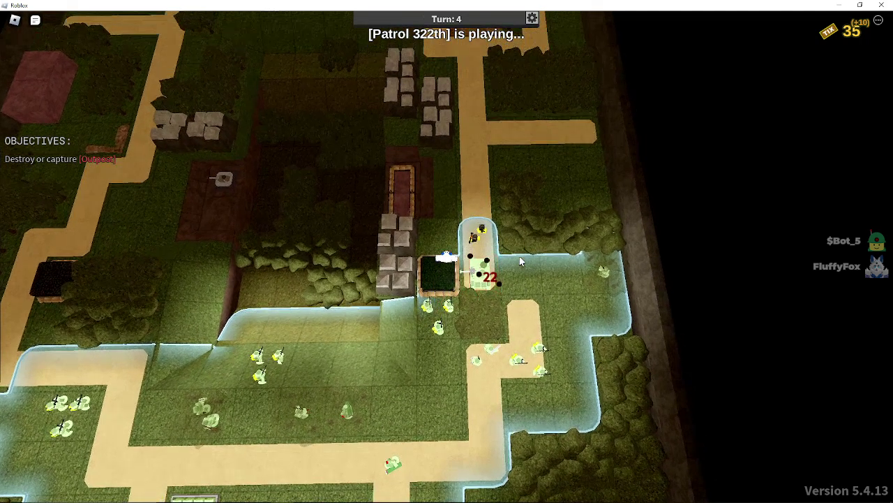
scroll(516, 255, "down", 5)
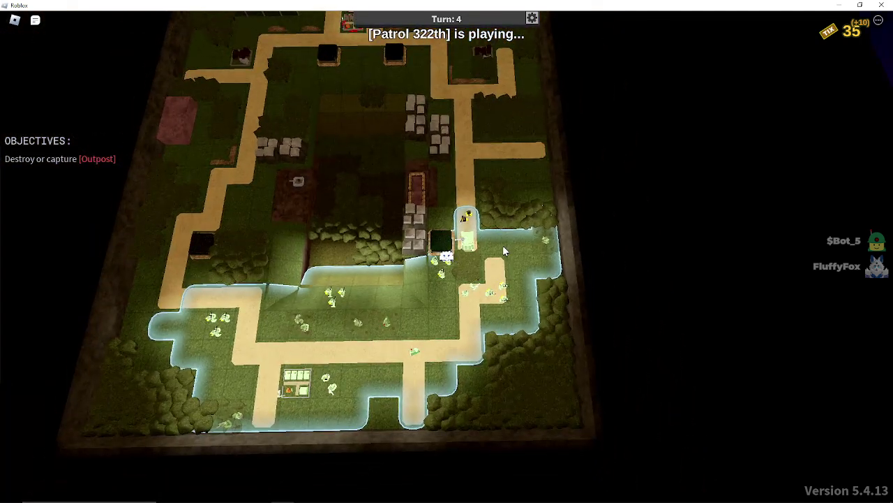
scroll(502, 245, "up", 2)
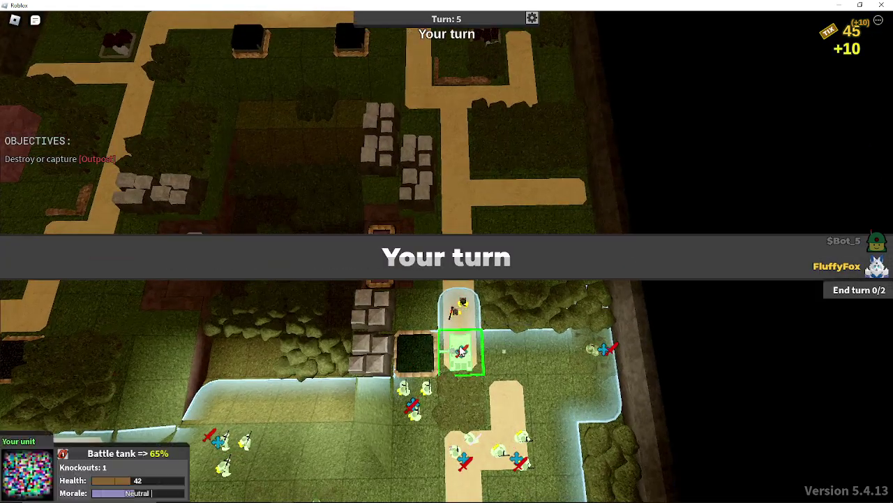
scroll(461, 349, "up", 3)
Check the tank's targets, then move the SMG squad beside the bunker and attack
left_click(461, 349)
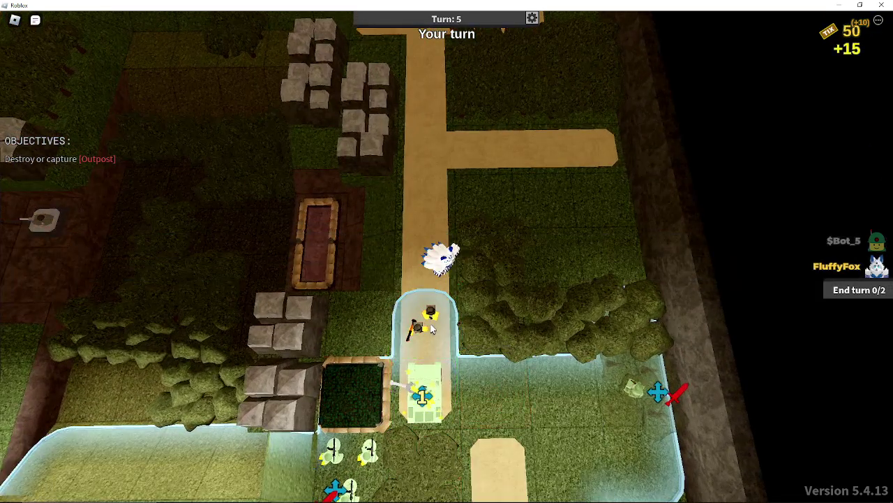
scroll(431, 328, "down", 3)
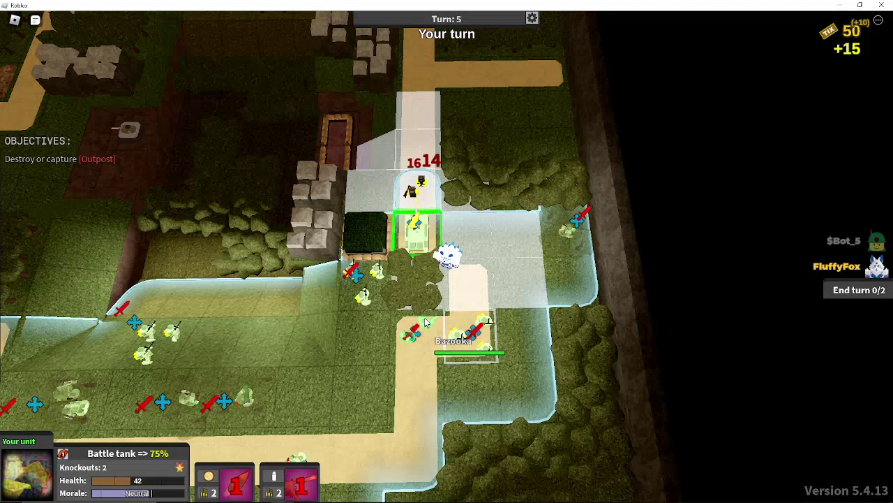
left_click(377, 281)
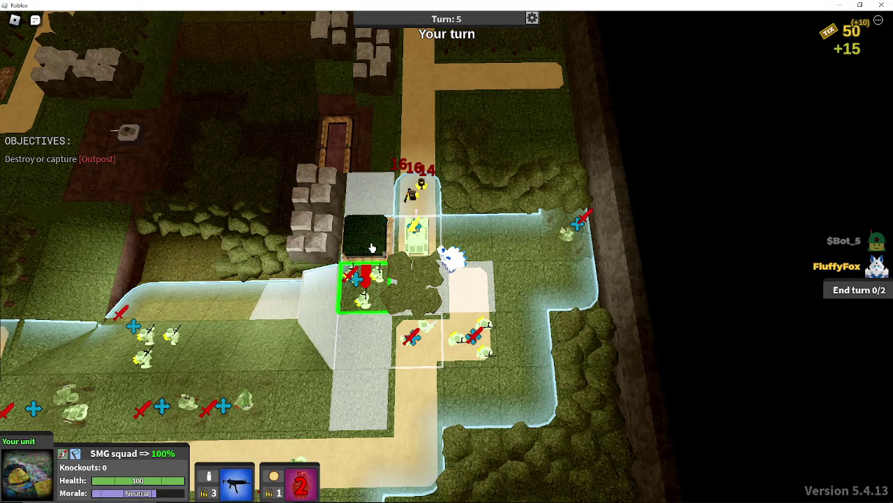
left_click(367, 230)
left_click(419, 188)
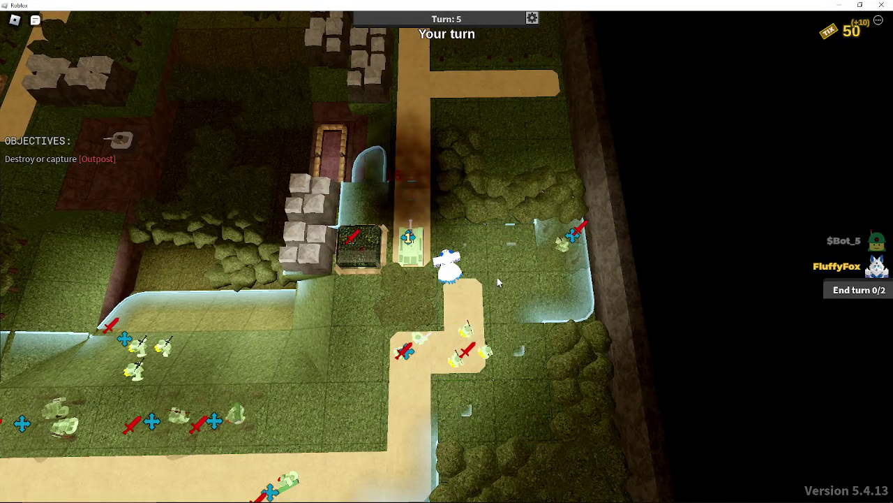
Move the Sniper up one tile and drive the battle tank toward the enemy RPG
left_click(405, 349)
left_click(569, 238)
left_click(564, 211)
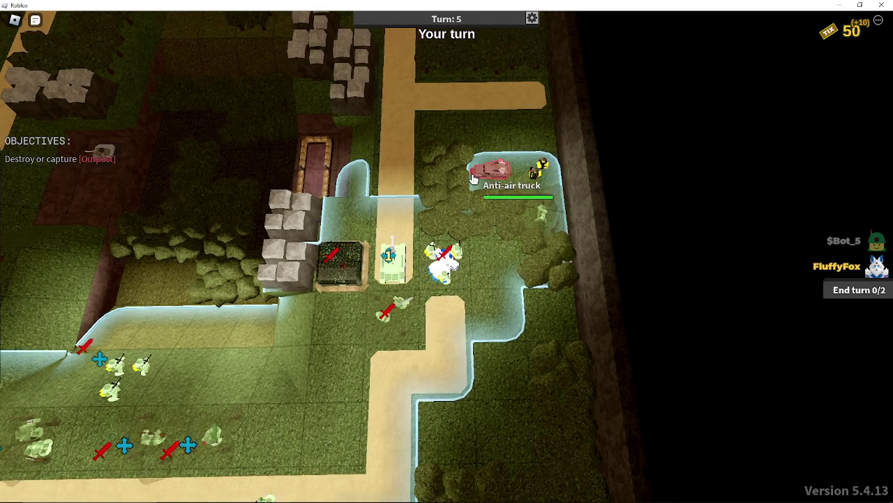
scroll(405, 260, "down", 3)
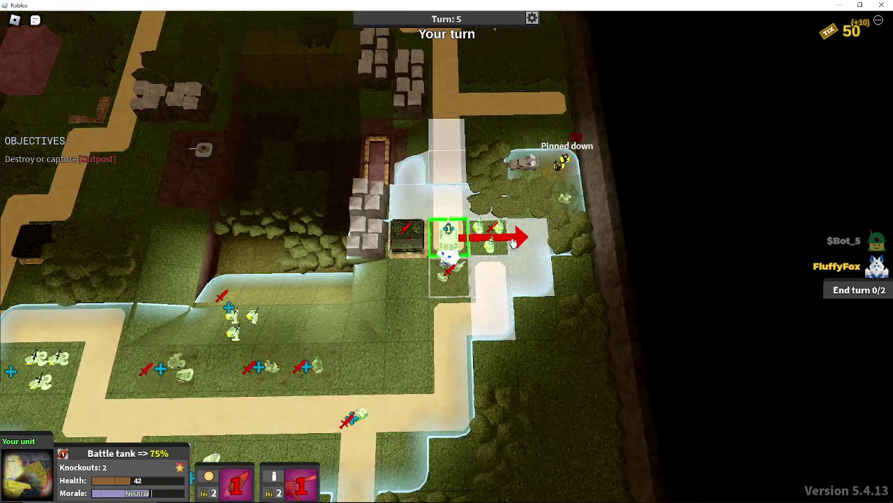
left_click(493, 215)
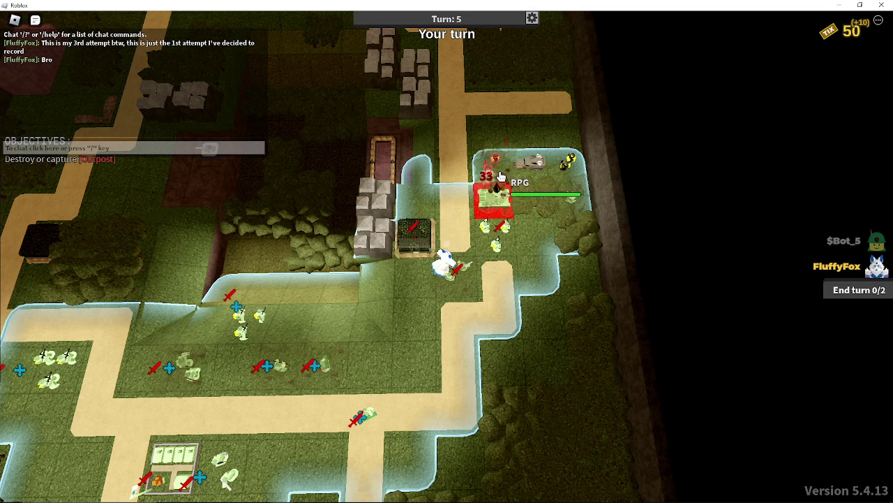
Pan across the map and move the Flame launcher to the right
left_click_drag(498, 197, 241, 372)
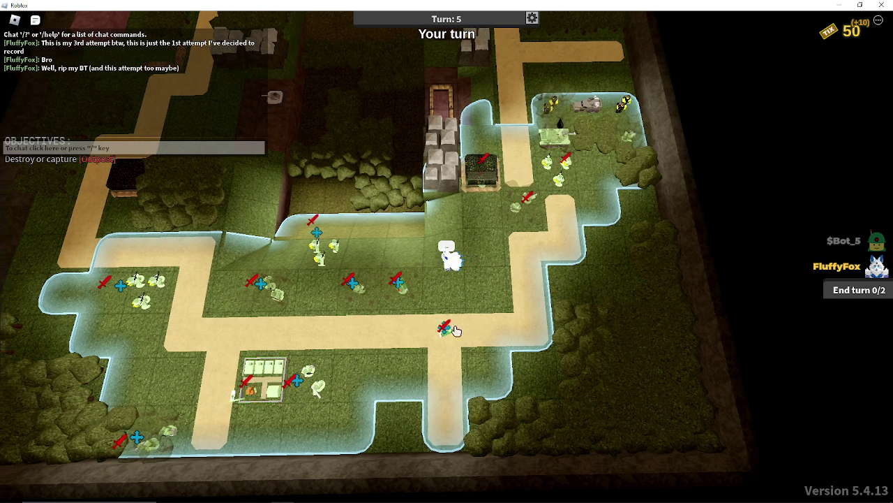
left_click(447, 328)
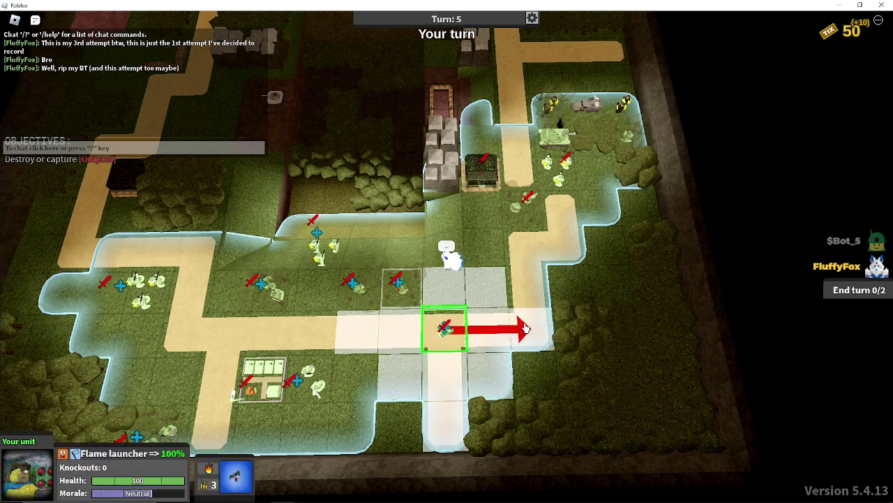
left_click(307, 380)
Deploy an SMG squad from the friendly Outpost's unit list
left_click(261, 370)
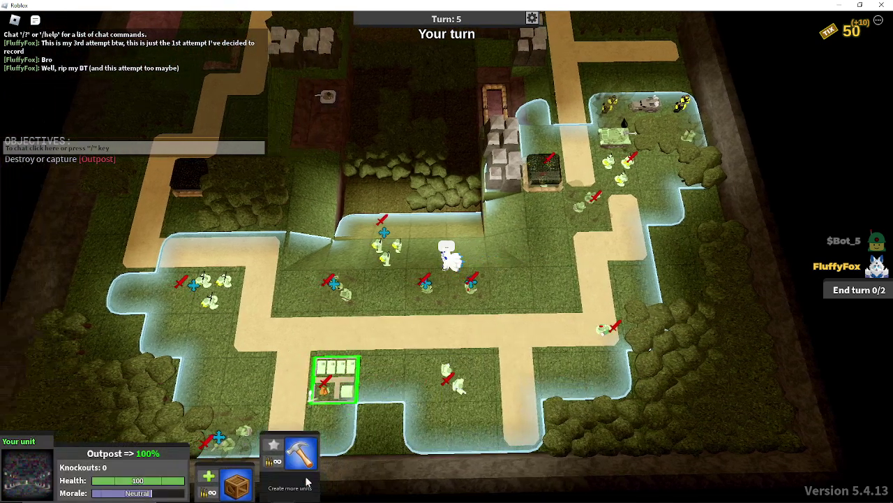
left_click(300, 482)
left_click(556, 363)
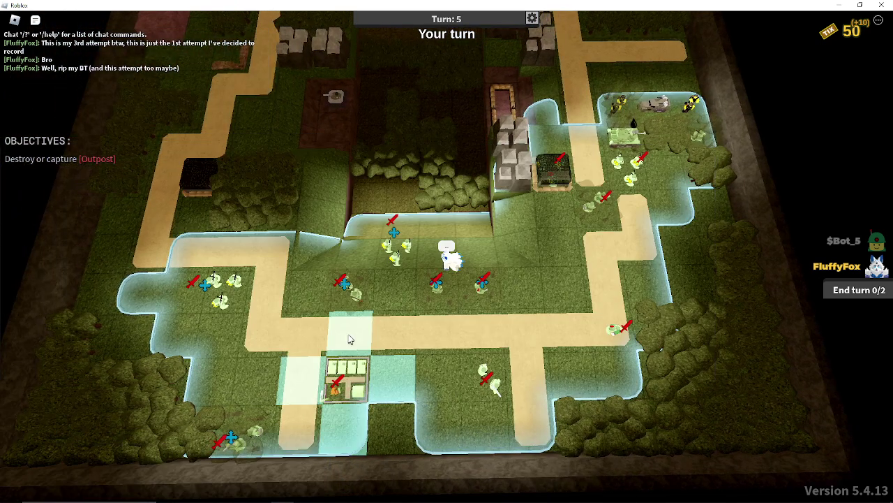